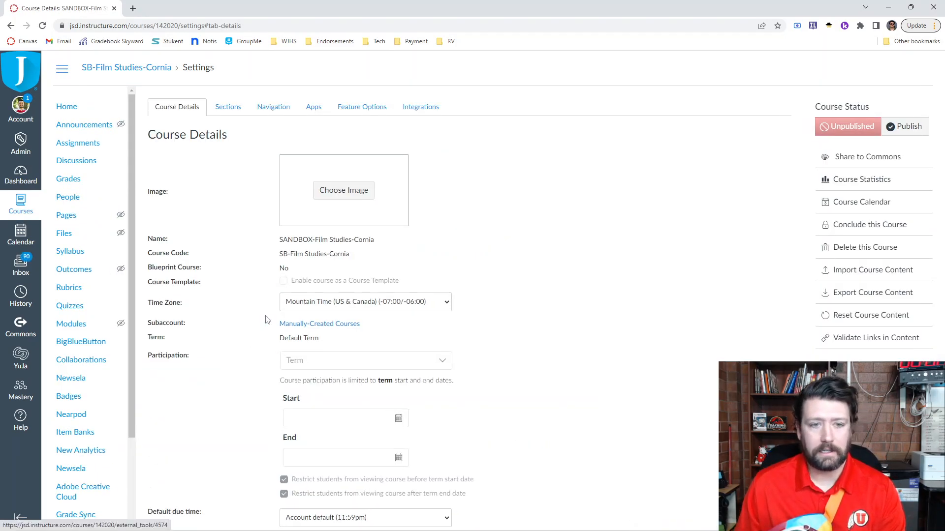
# - View the course's feature options and start a new quiz using the New Quizzes engine
pyautogui.click(355, 110)
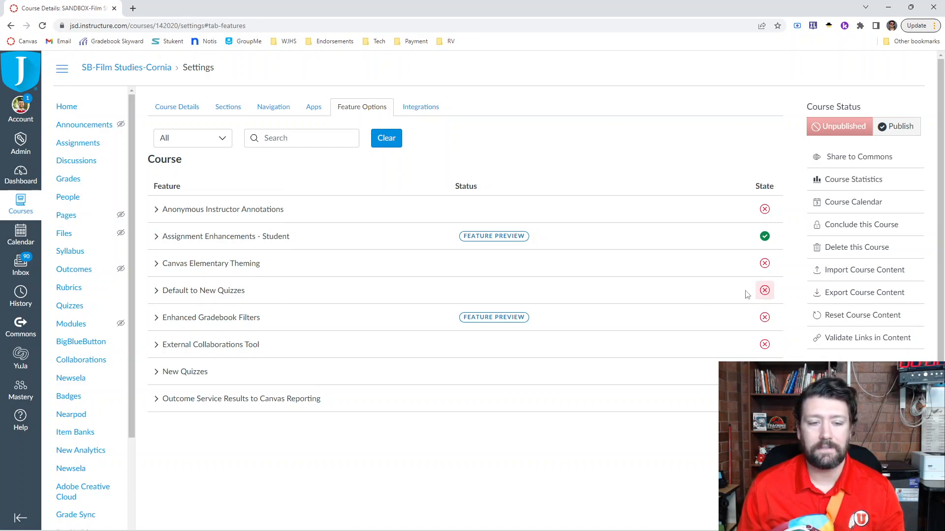
pyautogui.click(75, 309)
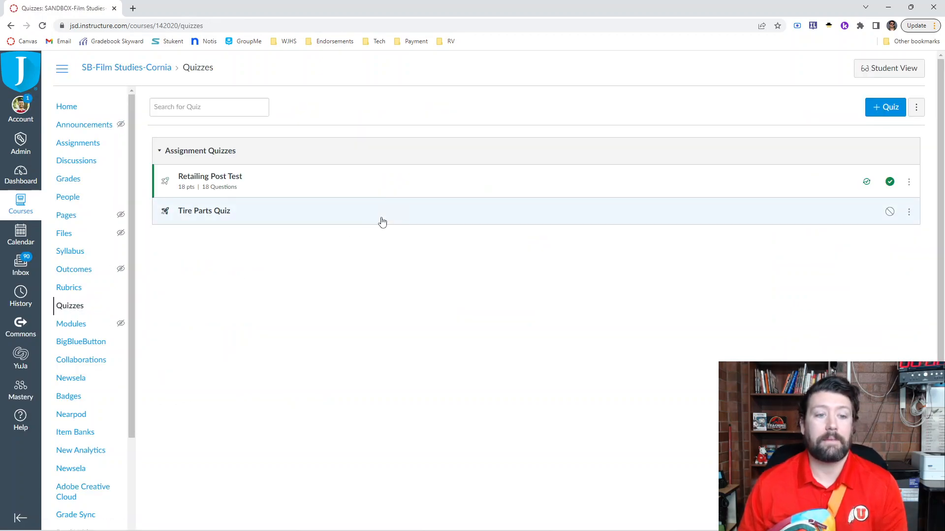
pyautogui.click(883, 108)
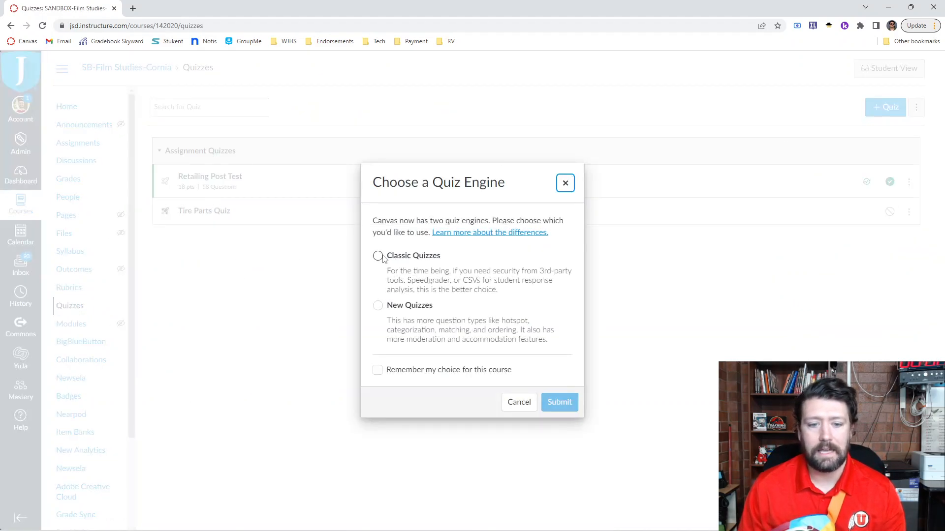
pyautogui.click(377, 307)
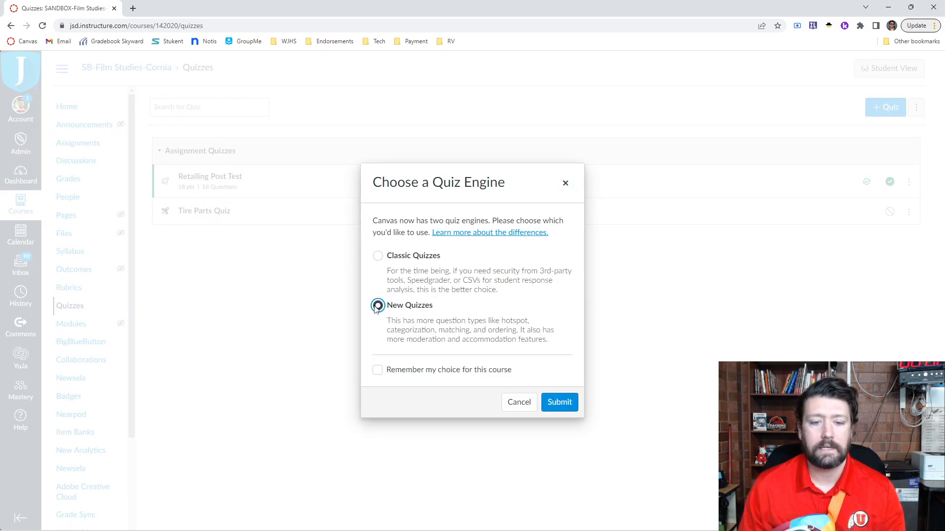
pyautogui.click(564, 405)
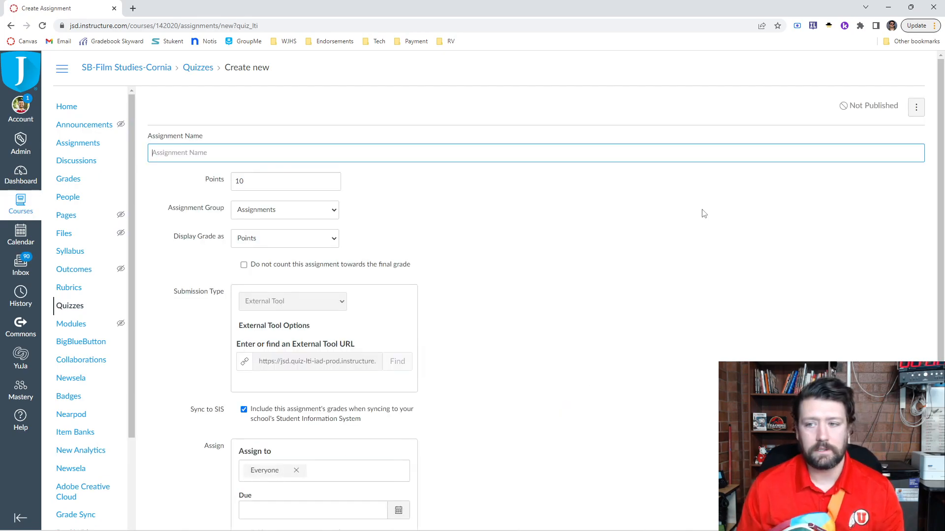
# - Name the assignment Test Quiz and open it for building
pyautogui.click(338, 158)
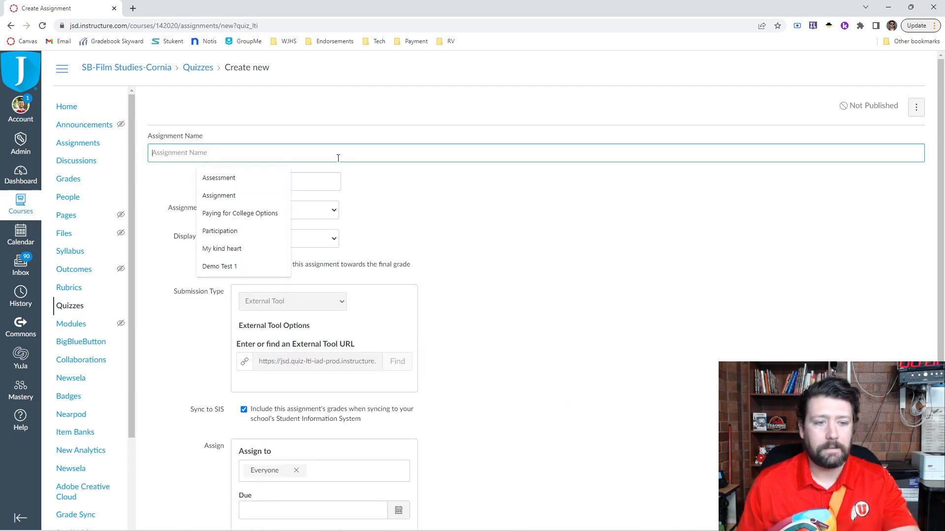
pyautogui.write('Test Quiz')
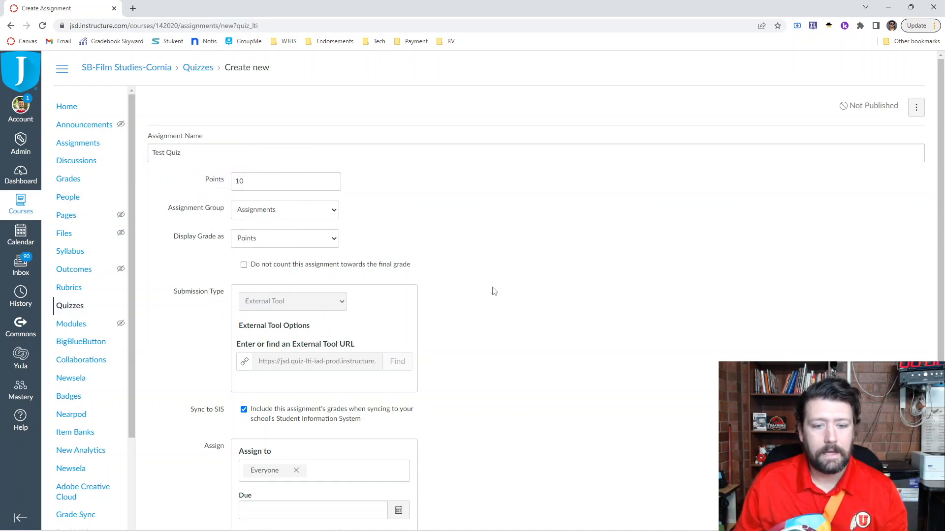
pyautogui.scroll(-3, 494, 296)
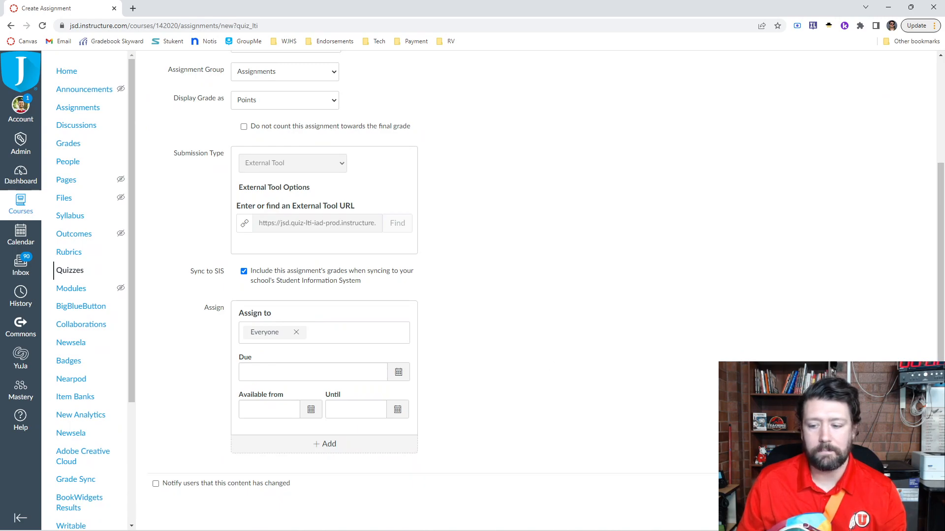
pyautogui.click(886, 483)
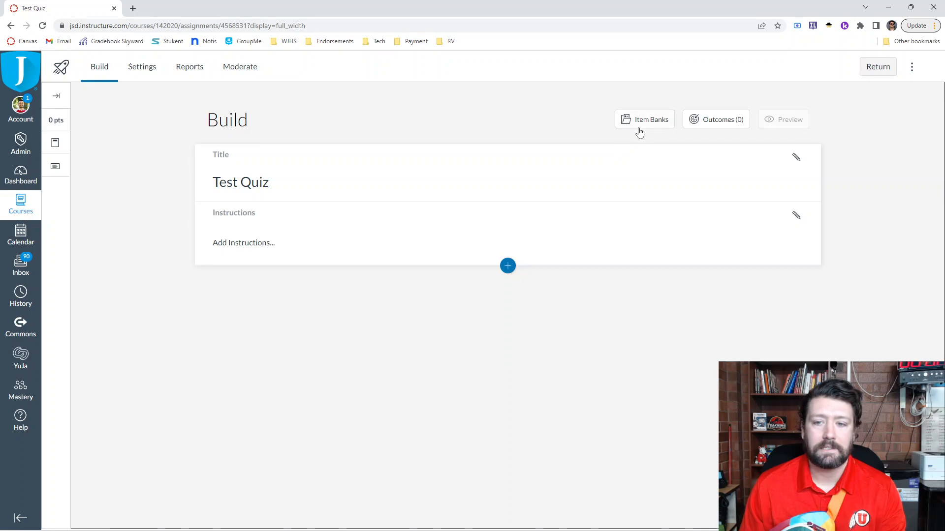
# - Open the item bank manager and look through the banks listed for All Banks and for This Course
pyautogui.click(913, 68)
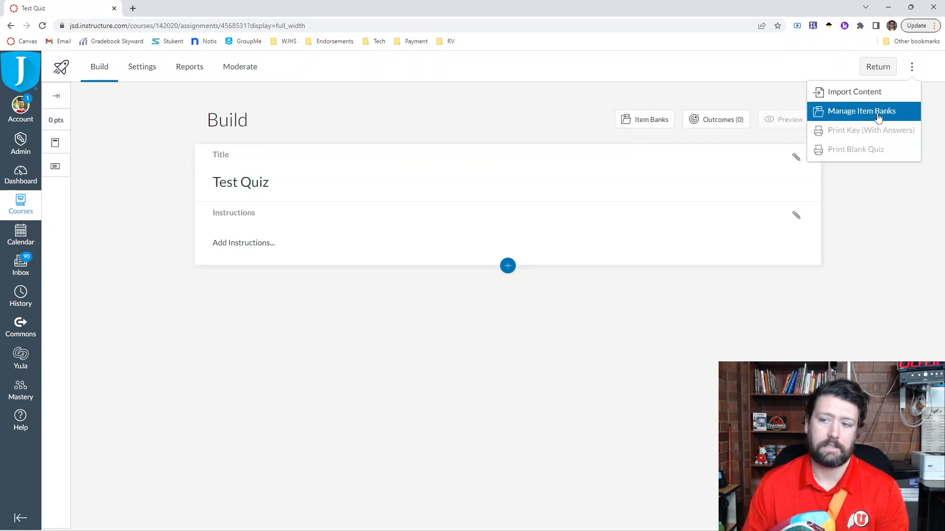
pyautogui.click(879, 117)
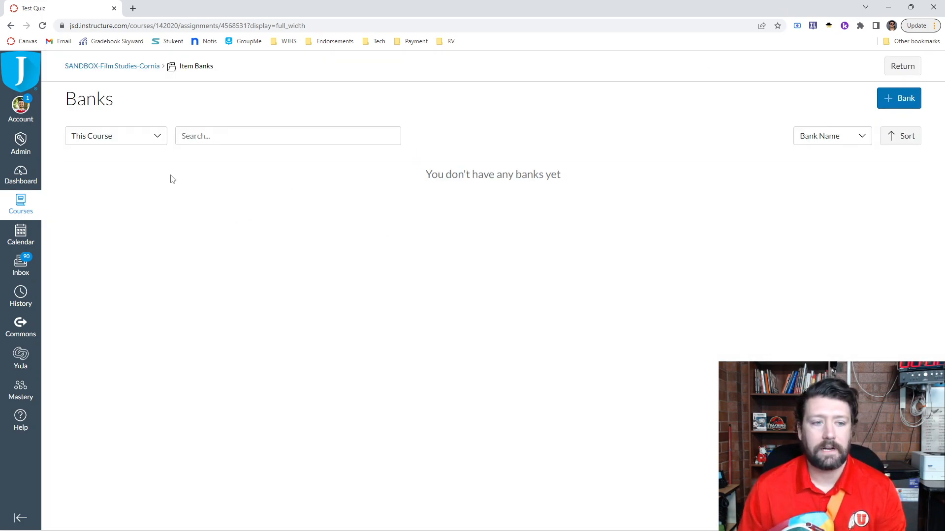
pyautogui.click(136, 138)
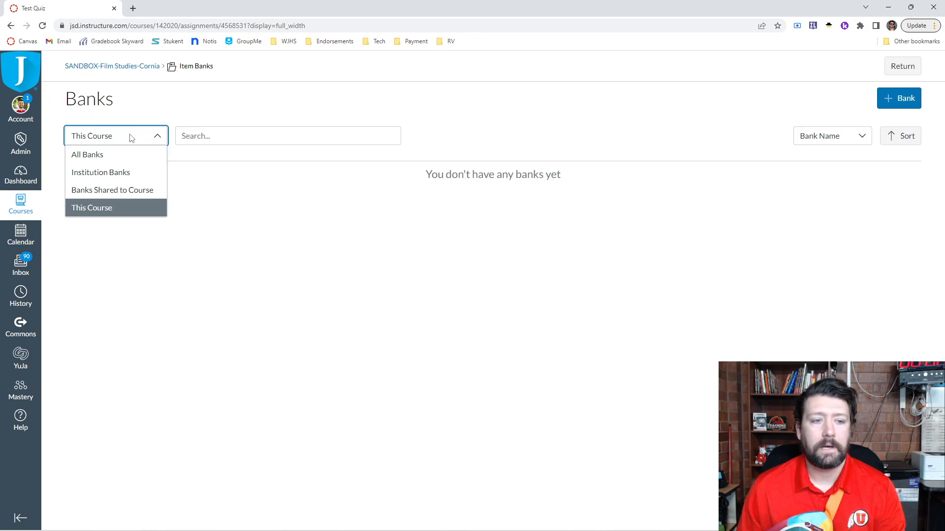
pyautogui.click(93, 154)
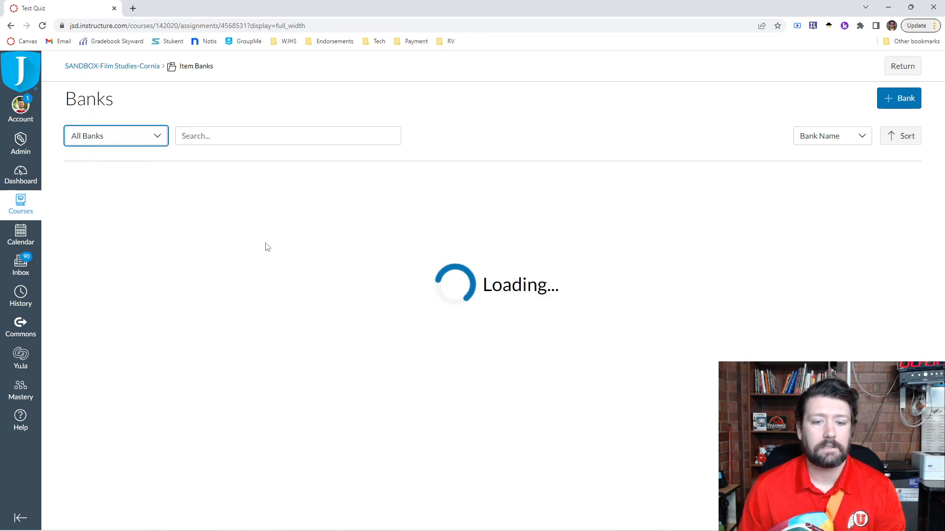
pyautogui.click(118, 140)
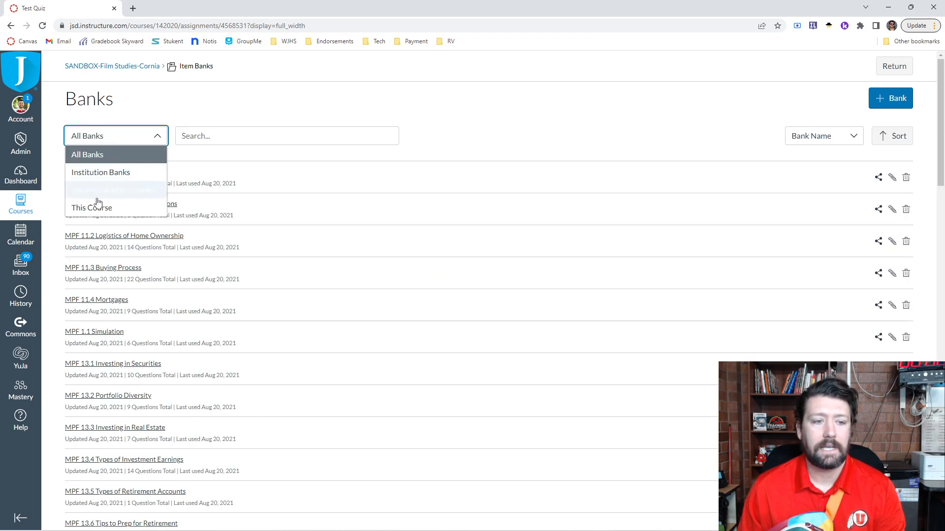
pyautogui.click(95, 209)
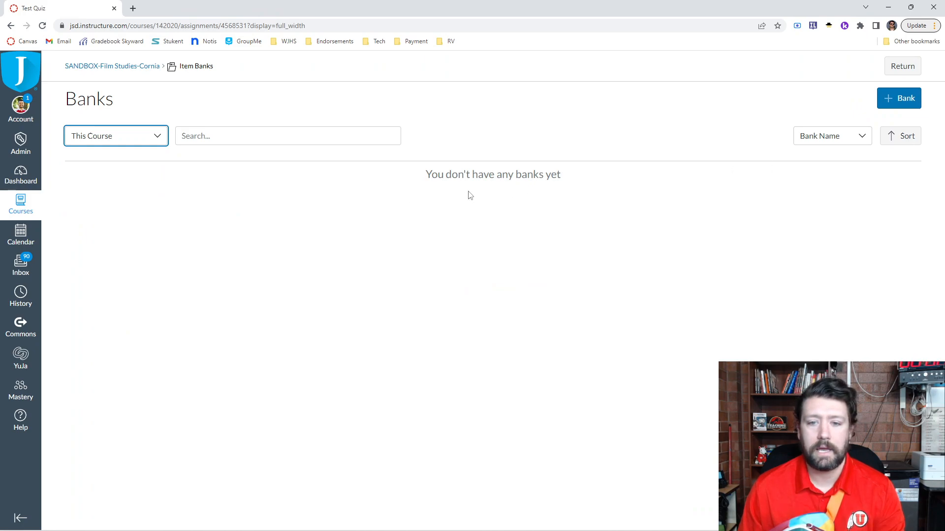
# - Create a new item bank named "Strand 1: Standard 1"
pyautogui.click(888, 101)
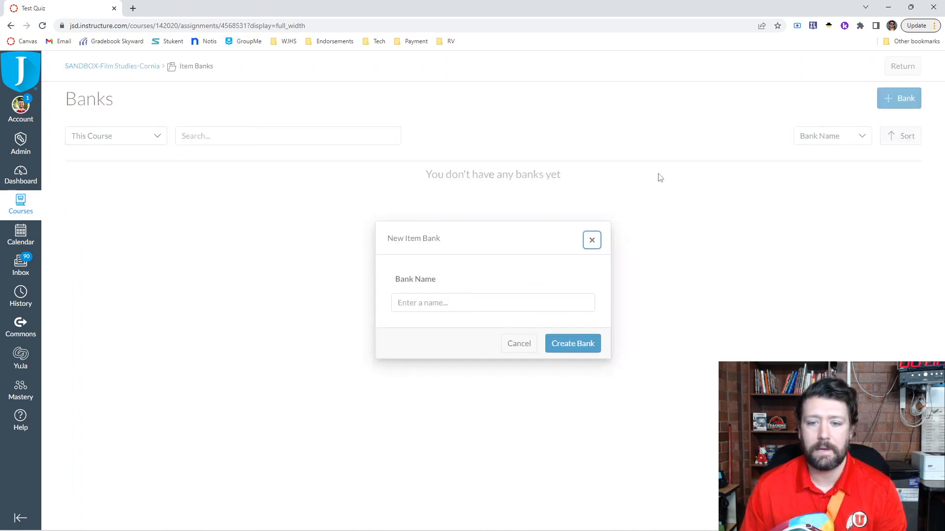
pyautogui.click(470, 303)
pyautogui.write('A')
pyautogui.press('BackSpace')
pyautogui.write('Strand 1')
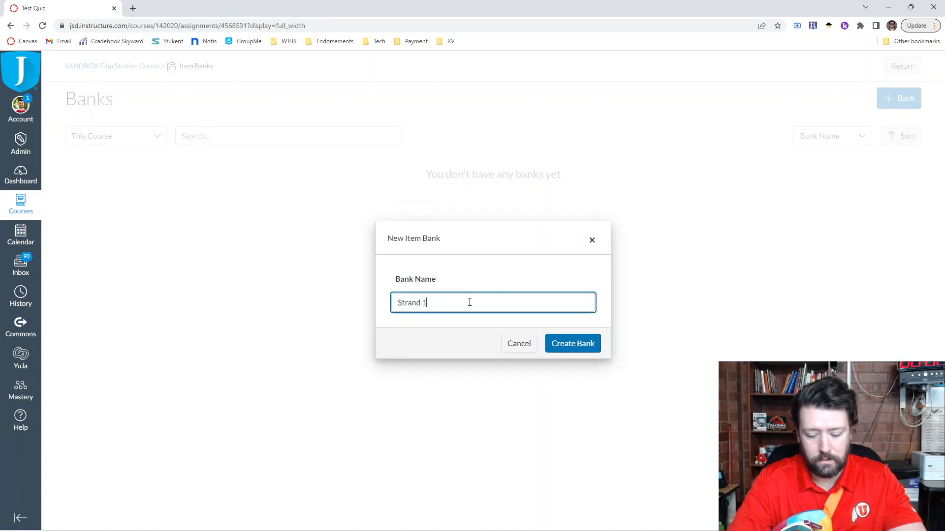
pyautogui.write(': Standard 1')
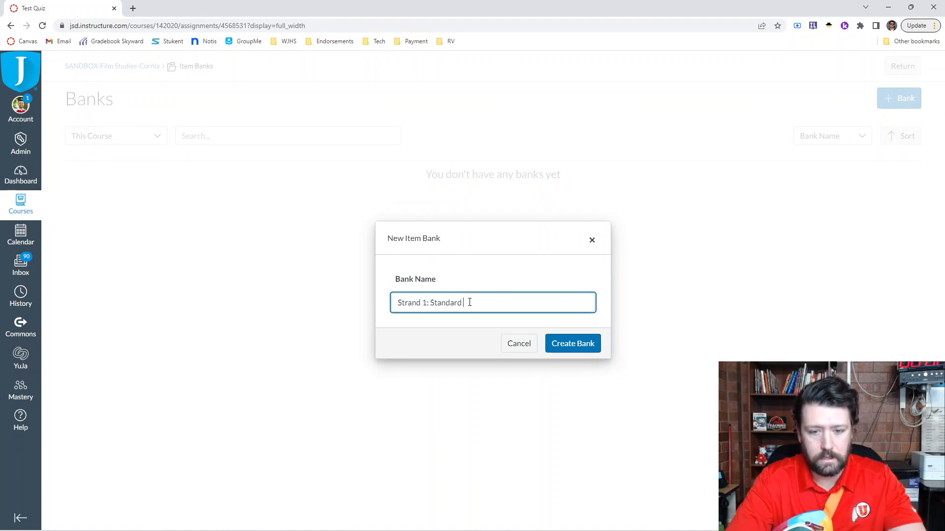
pyautogui.click(579, 347)
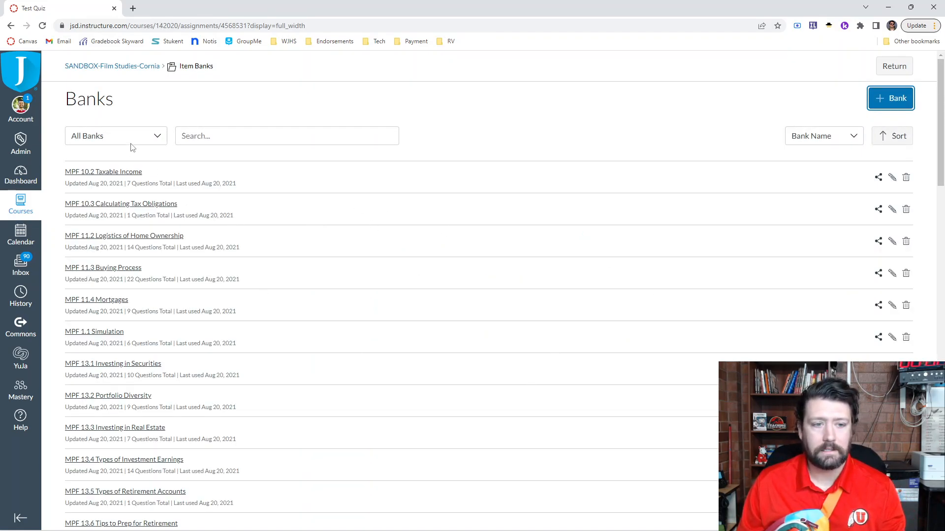
# - Find the "Strand 1: Standard 1" bank in the list of all banks and open it
pyautogui.scroll(-10, 200, 321)
pyautogui.scroll(10, 197, 321)
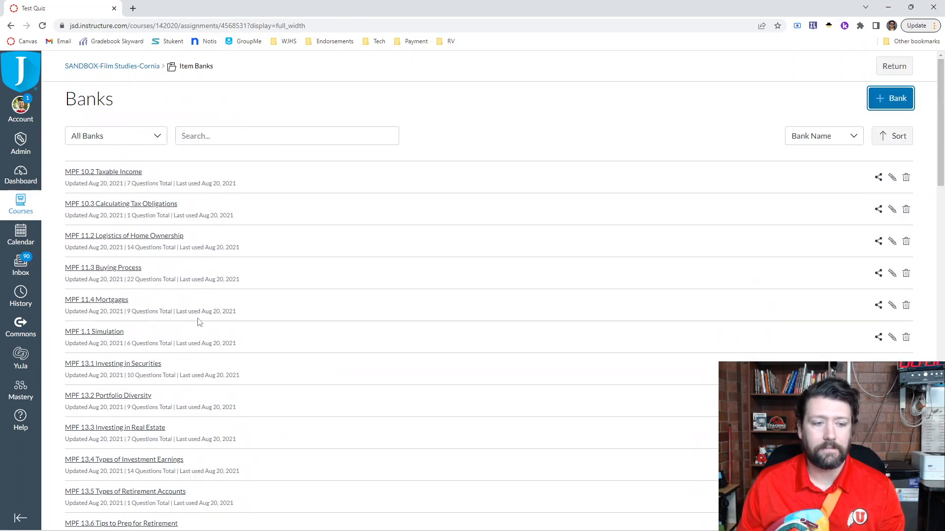
pyautogui.click(101, 134)
pyautogui.click(98, 207)
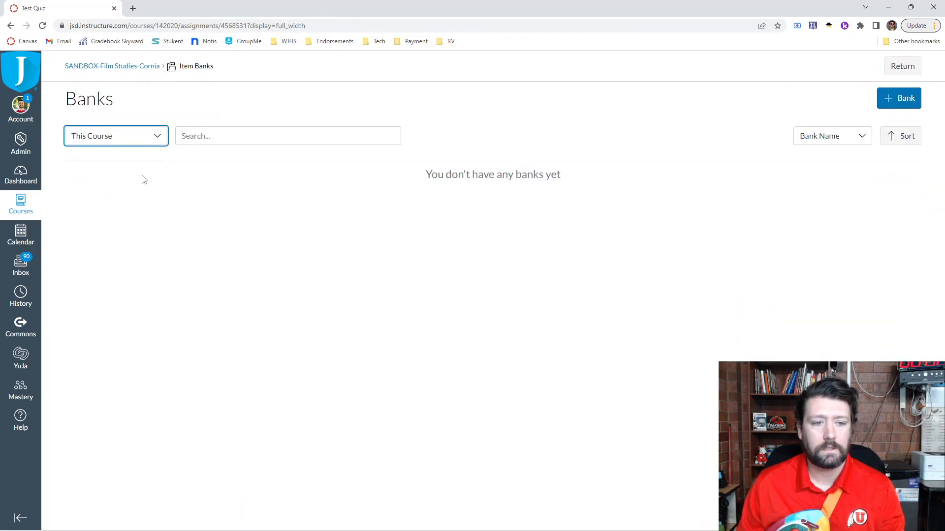
pyautogui.click(141, 143)
pyautogui.click(112, 155)
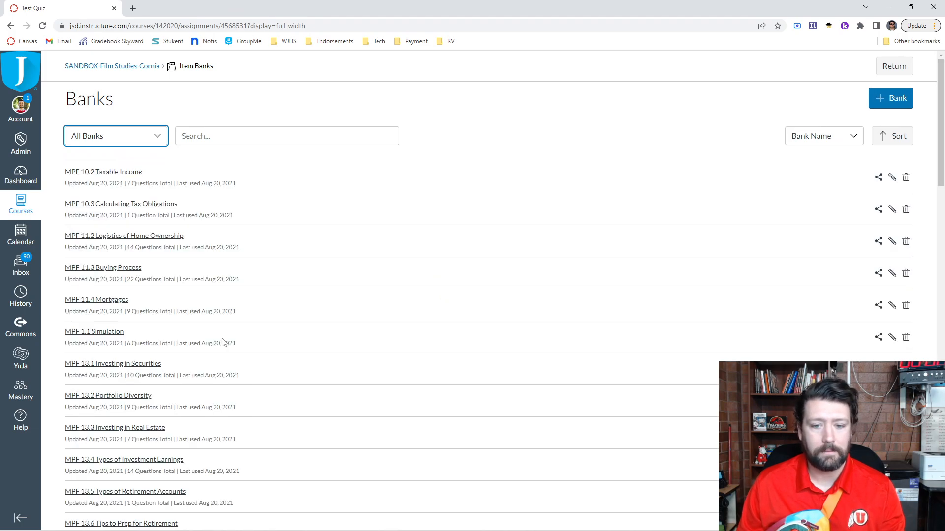
pyautogui.scroll(-20, 249, 406)
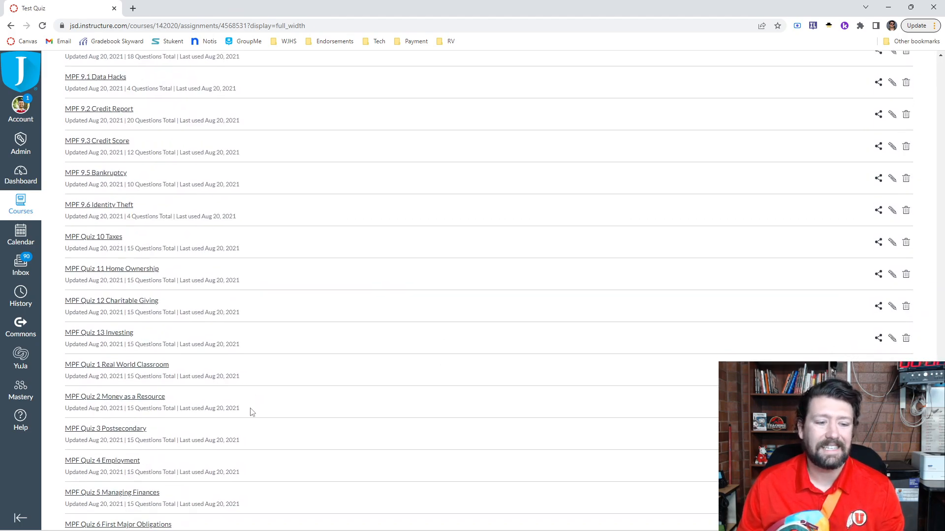
pyautogui.scroll(-3, 251, 412)
pyautogui.click(501, 516)
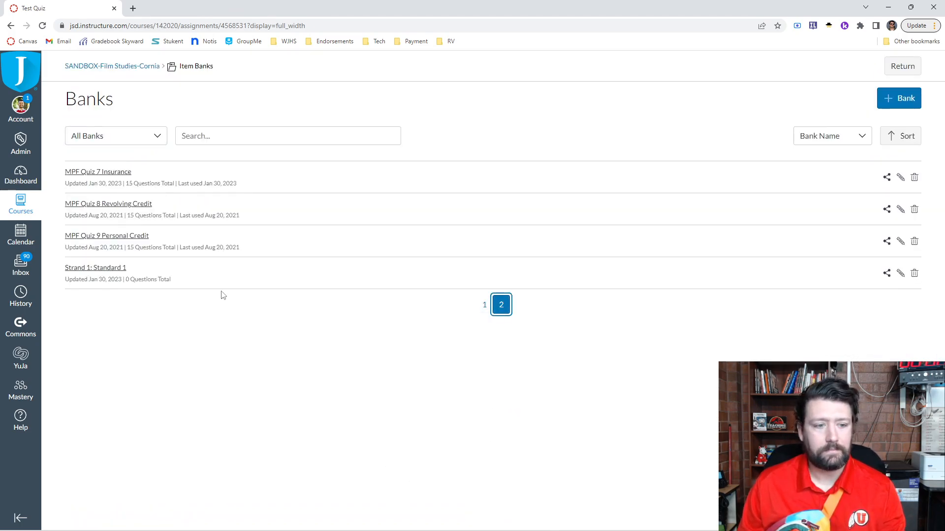
pyautogui.click(117, 272)
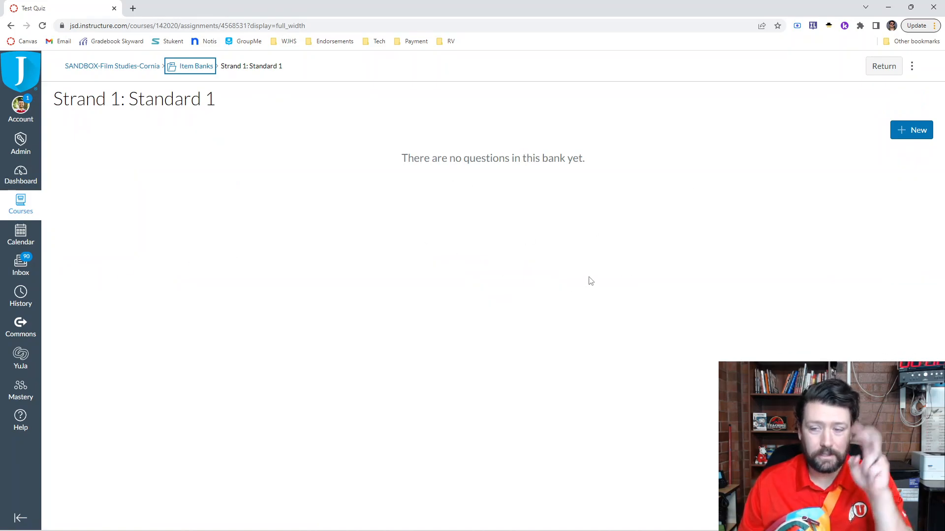
# - Add a multiple choice question to the bank with "test" as both its title and its question stem
pyautogui.click(910, 130)
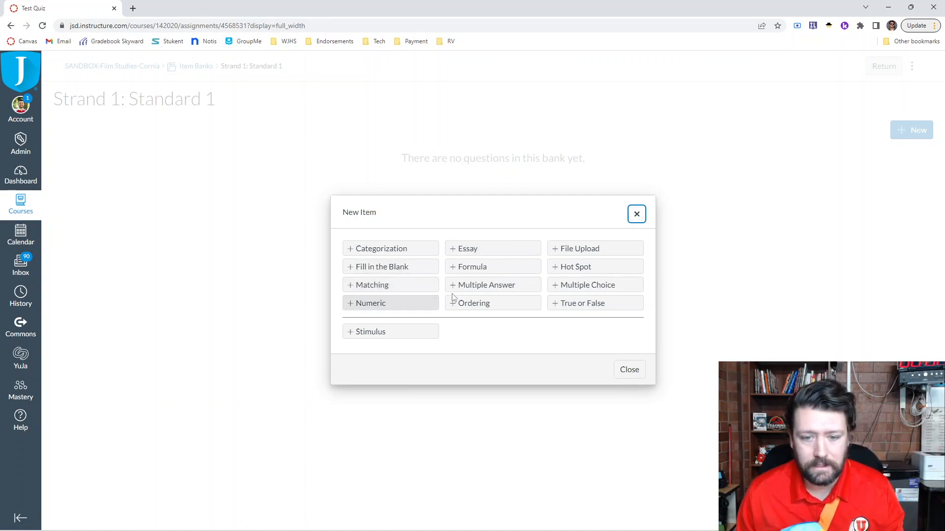
pyautogui.click(574, 285)
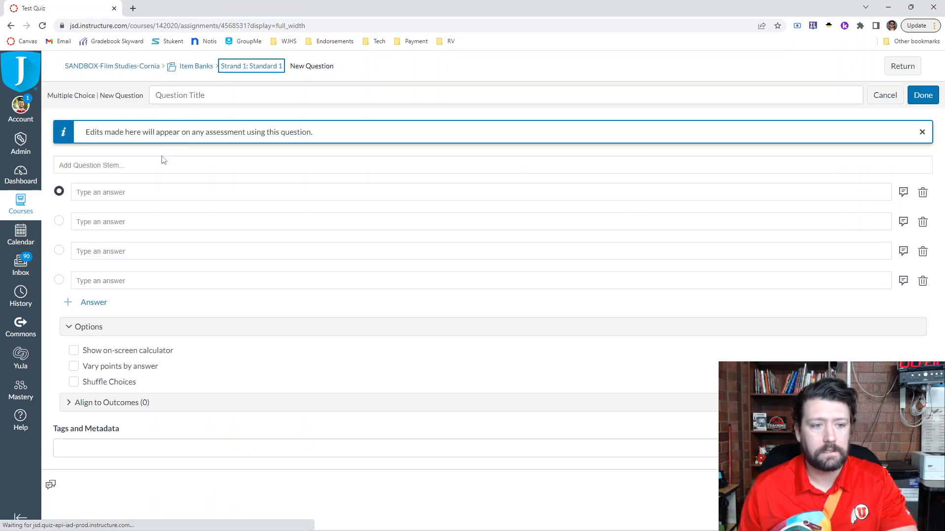
pyautogui.click(140, 169)
pyautogui.write('st')
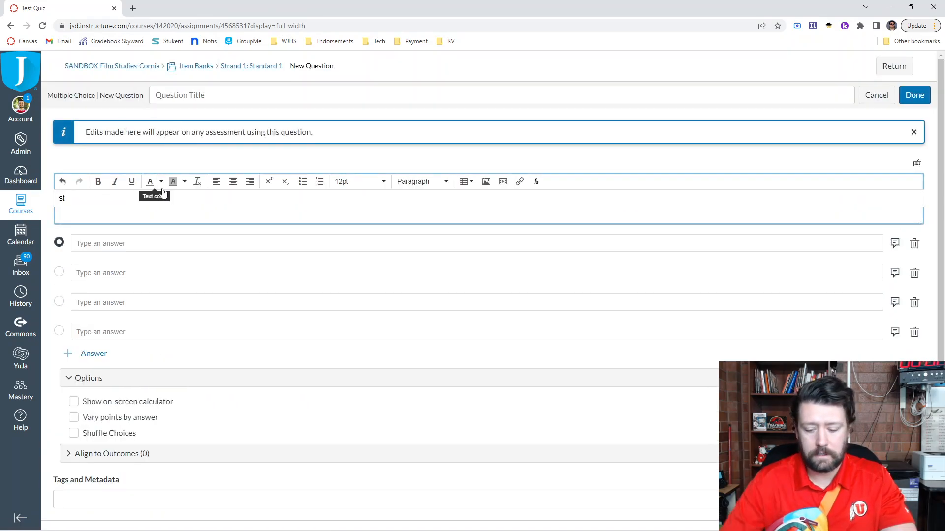
pyautogui.click(185, 95)
pyautogui.write('test')
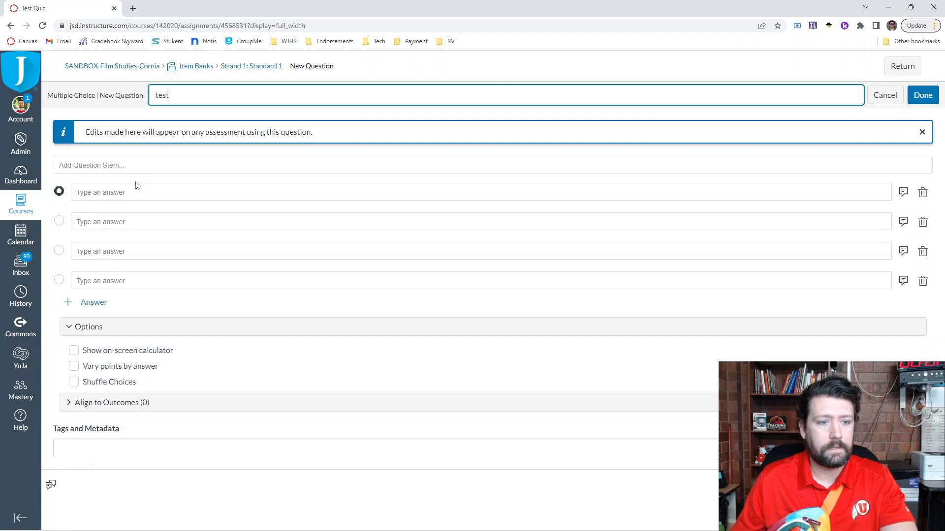
pyautogui.click(129, 197)
pyautogui.write('test')
# - Fill in the four answer choices of the question as 1, 2, 3 and 4
pyautogui.click(115, 244)
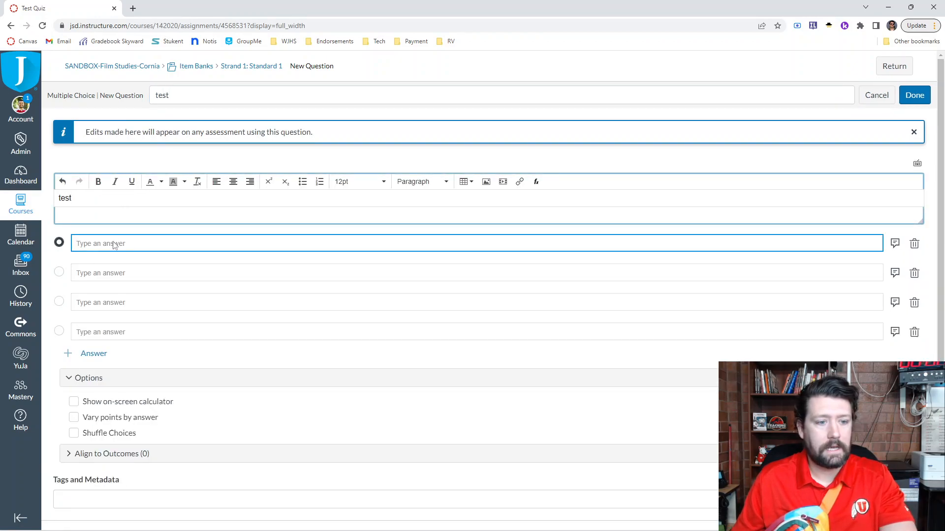
pyautogui.write('1')
pyautogui.click(106, 273)
pyautogui.write('2')
pyautogui.click(105, 305)
pyautogui.write('3')
pyautogui.click(101, 332)
pyautogui.write('4')
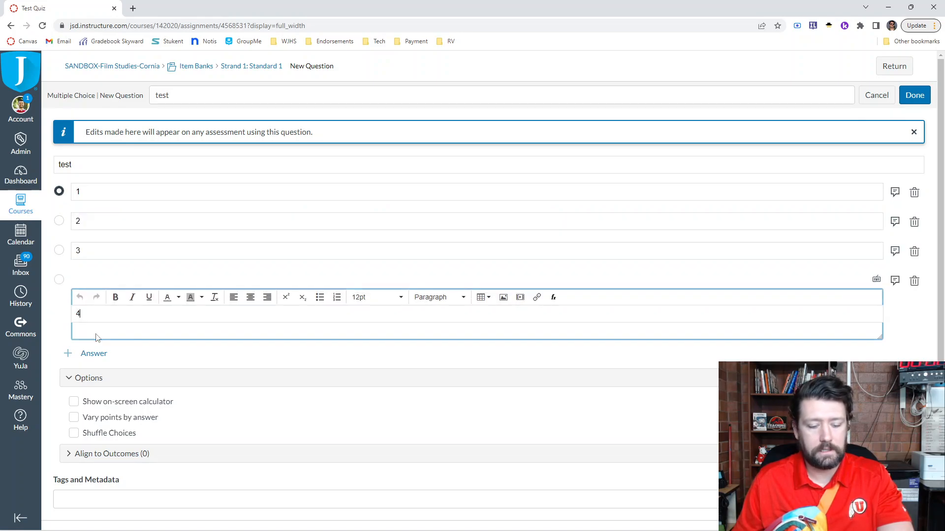
# - Expand the question's outcome alignment section to view it, and save the question to the bank
pyautogui.scroll(-1, 136, 377)
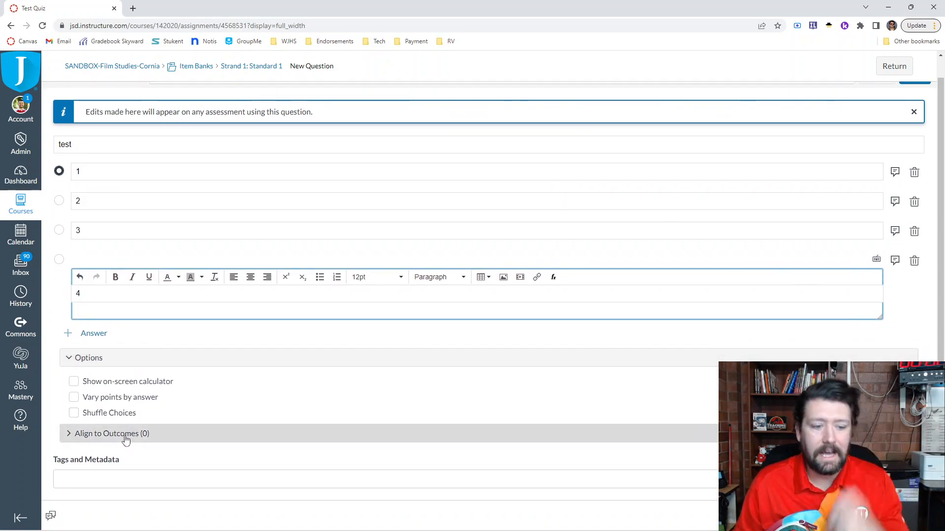
pyautogui.click(126, 439)
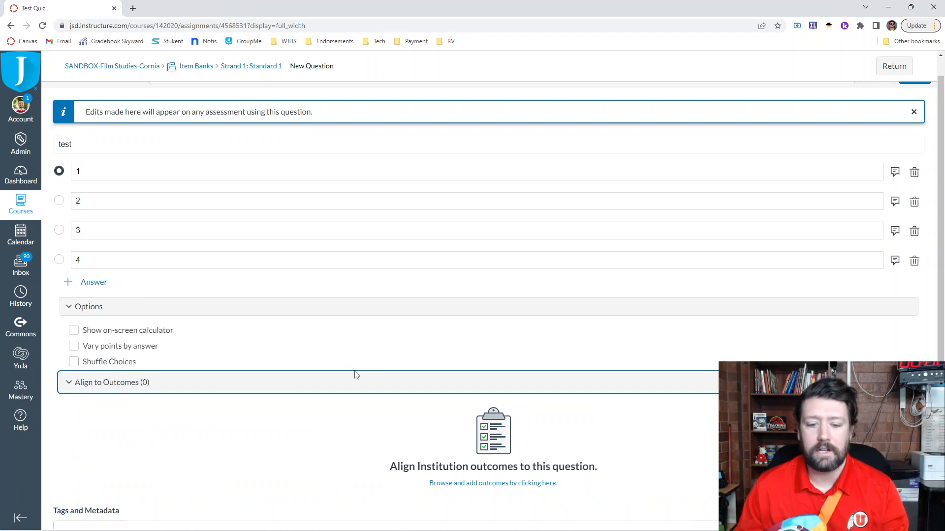
pyautogui.scroll(-1, 356, 375)
pyautogui.scroll(2, 356, 375)
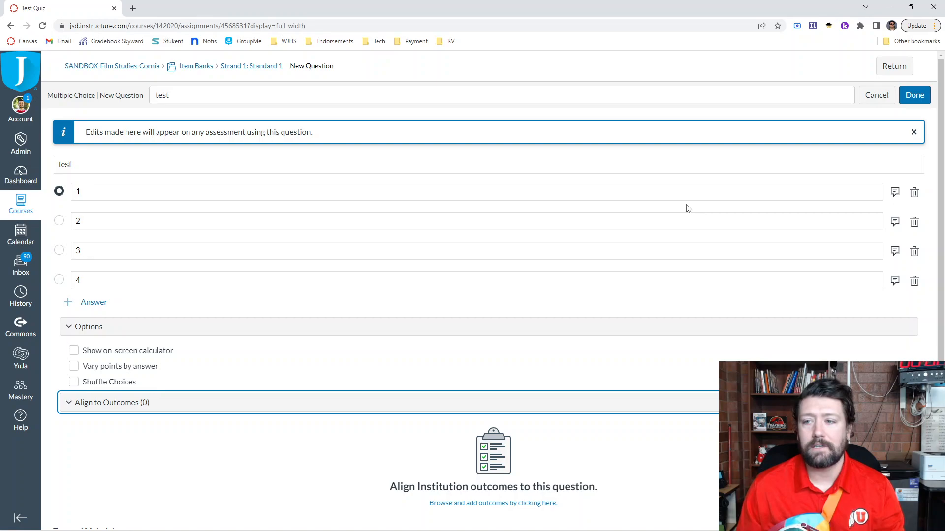
pyautogui.click(917, 96)
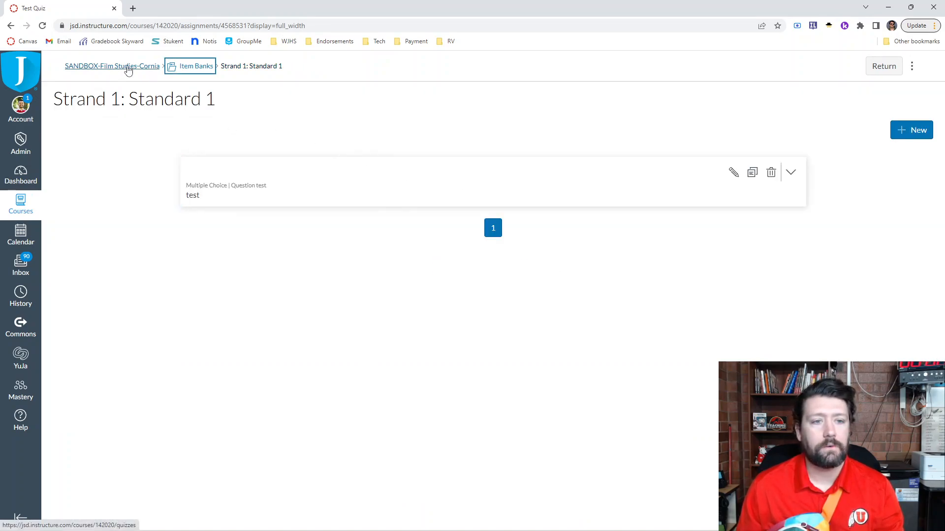
# - Leave the item banks, return to the course's quizzes and open Test Quiz for building
pyautogui.click(184, 67)
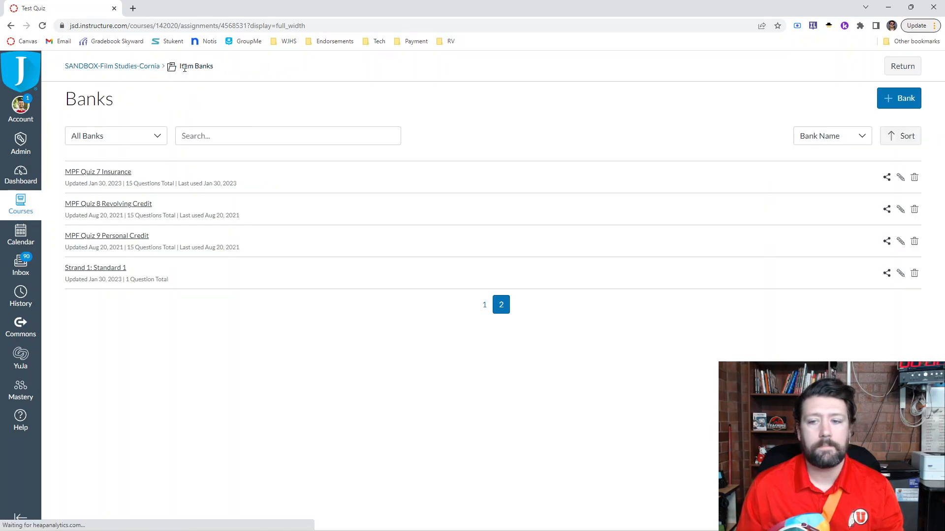
pyautogui.click(902, 68)
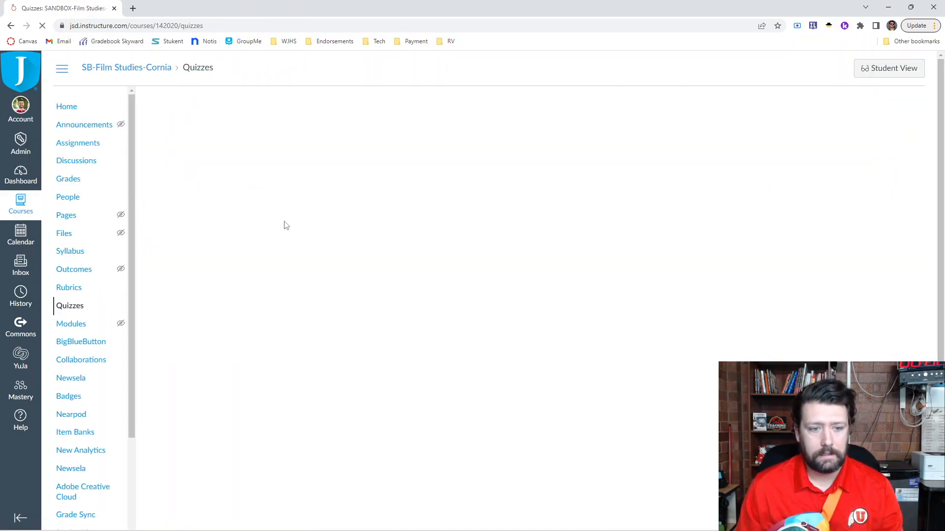
pyautogui.click(206, 211)
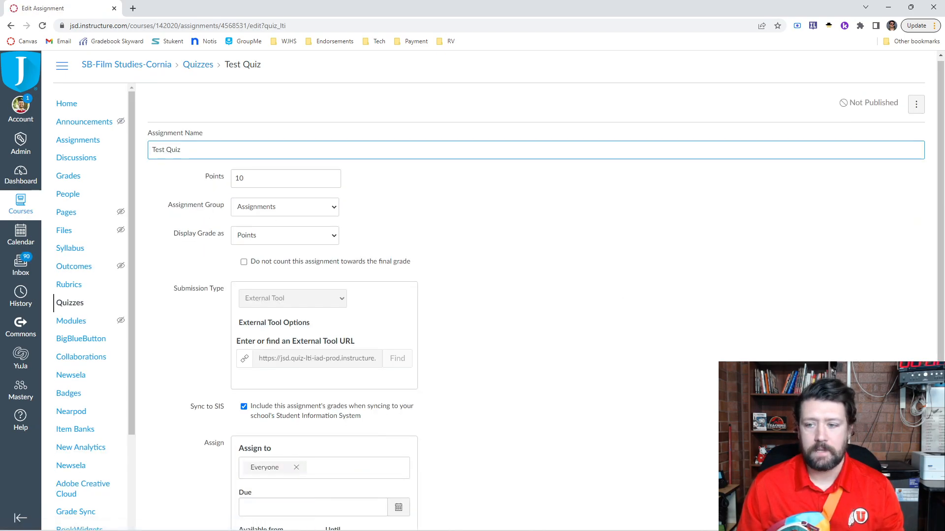
pyautogui.scroll(-4, 206, 213)
pyautogui.click(870, 428)
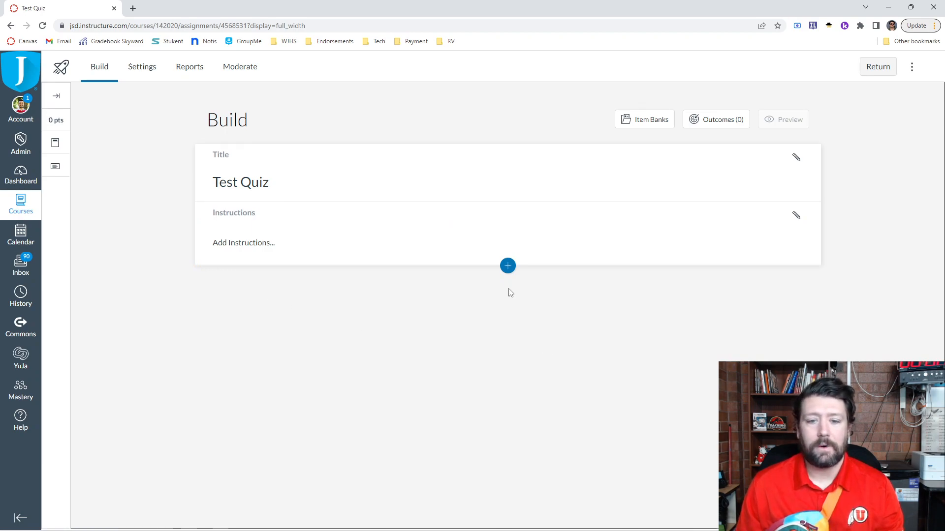
# - View the content types that can be inserted into the quiz, and list all item banks alongside it
pyautogui.click(507, 265)
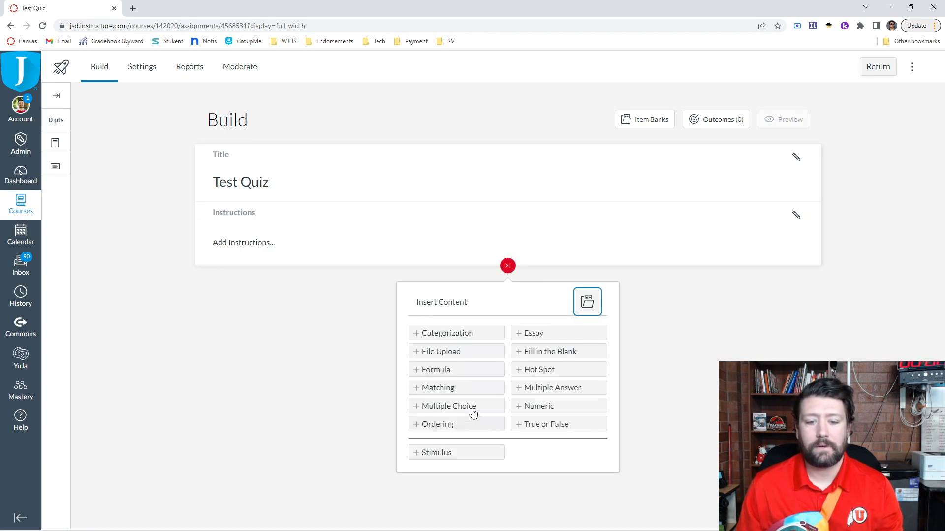
pyautogui.click(660, 361)
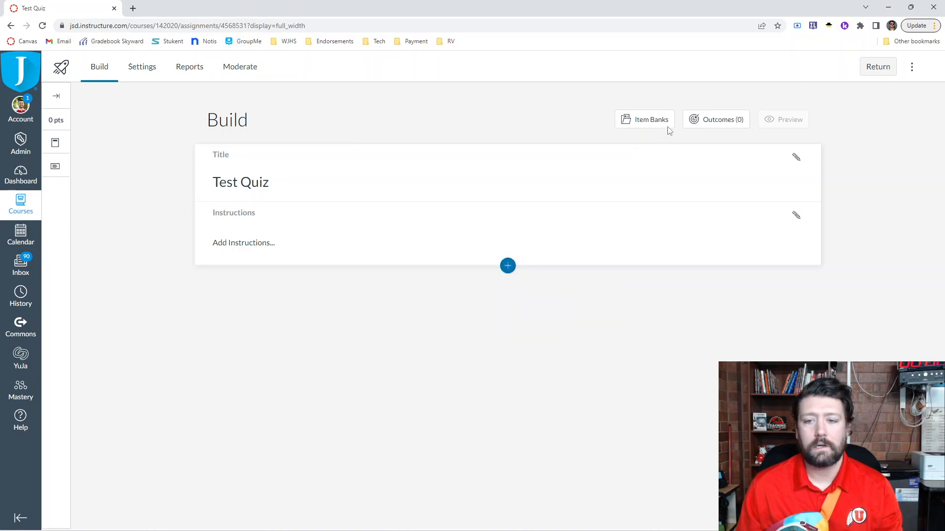
pyautogui.click(644, 123)
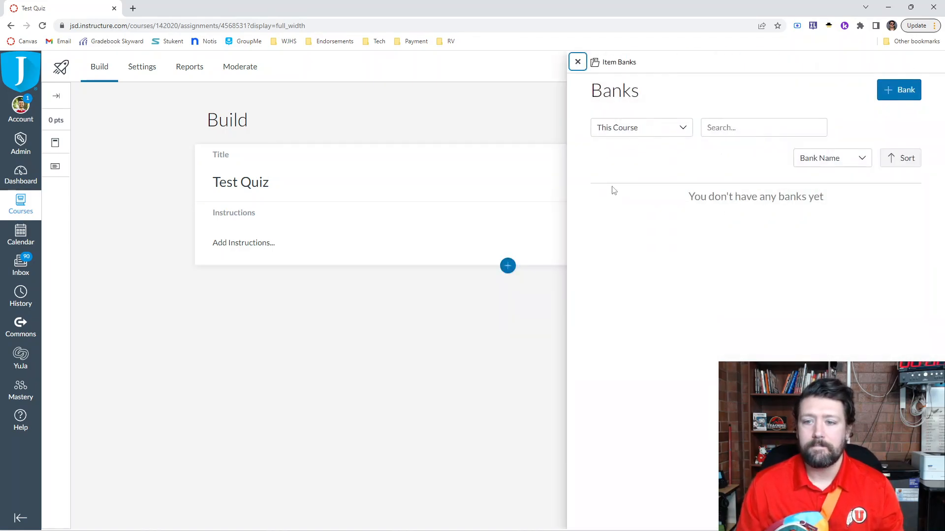
pyautogui.click(667, 134)
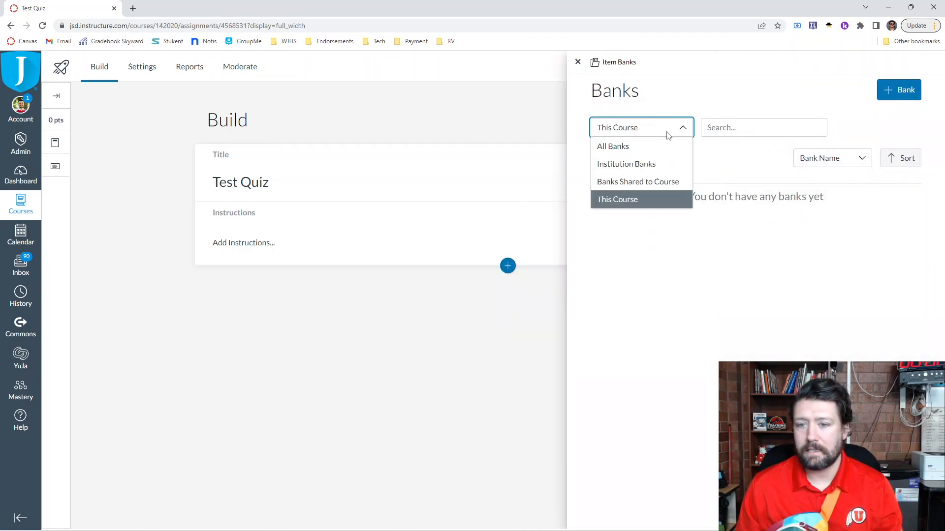
pyautogui.click(639, 147)
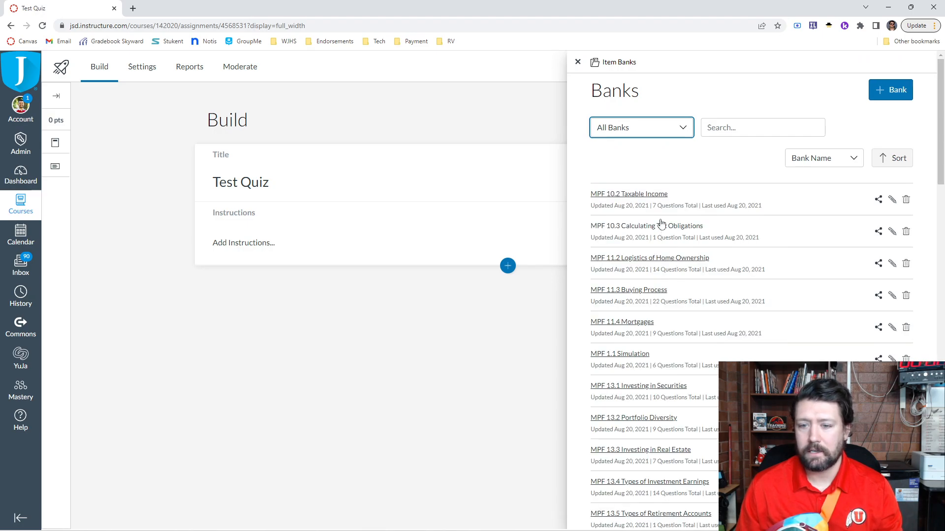
# - View the MPF 10.3 Calculating Tax Obligations bank, and add all questions from the MPF 11.2 Logistics of Home Ownership bank to the quiz
pyautogui.click(627, 227)
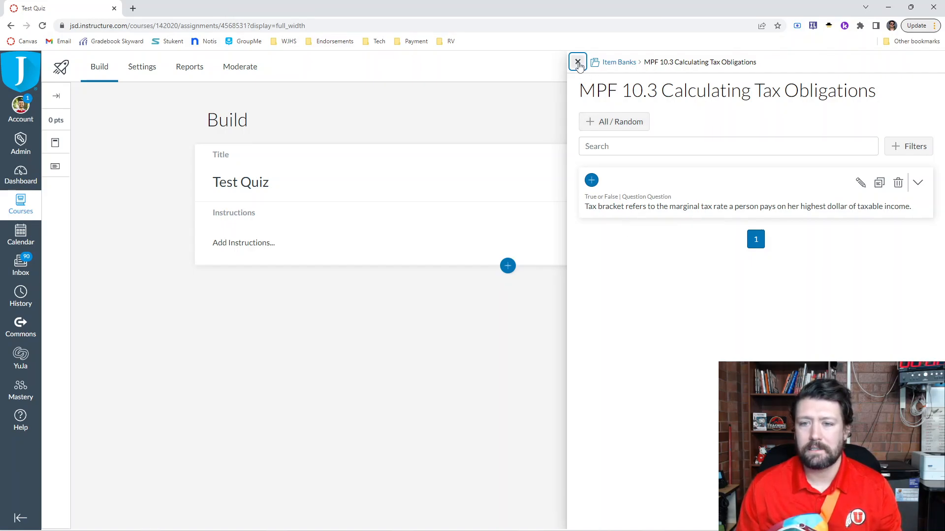
pyautogui.click(616, 62)
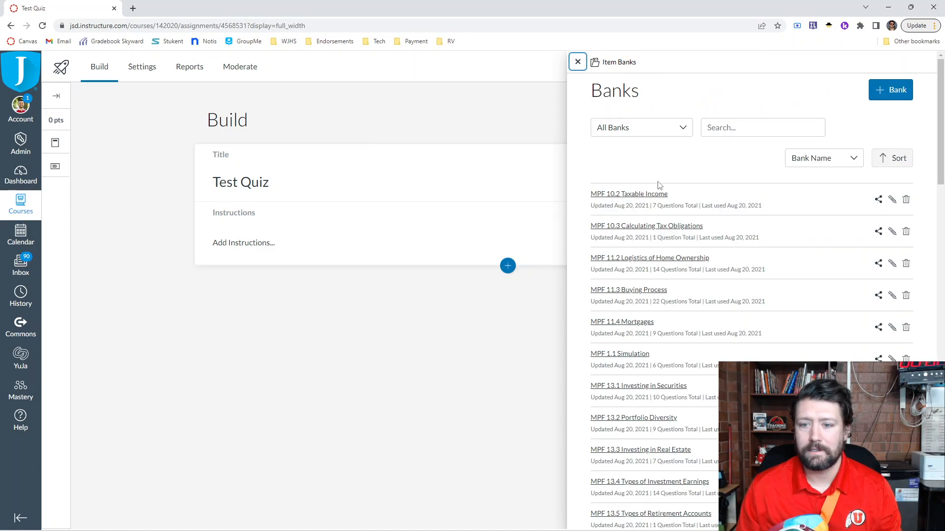
pyautogui.click(626, 259)
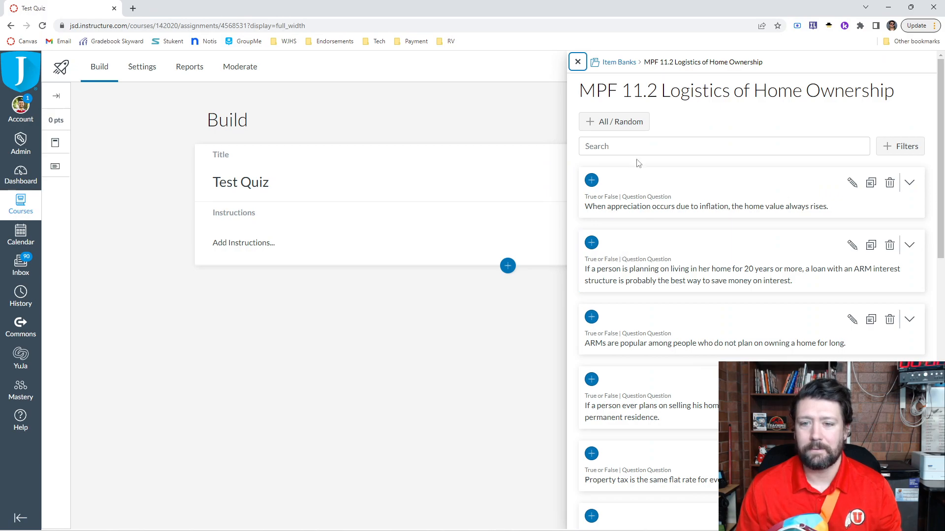
pyautogui.click(624, 124)
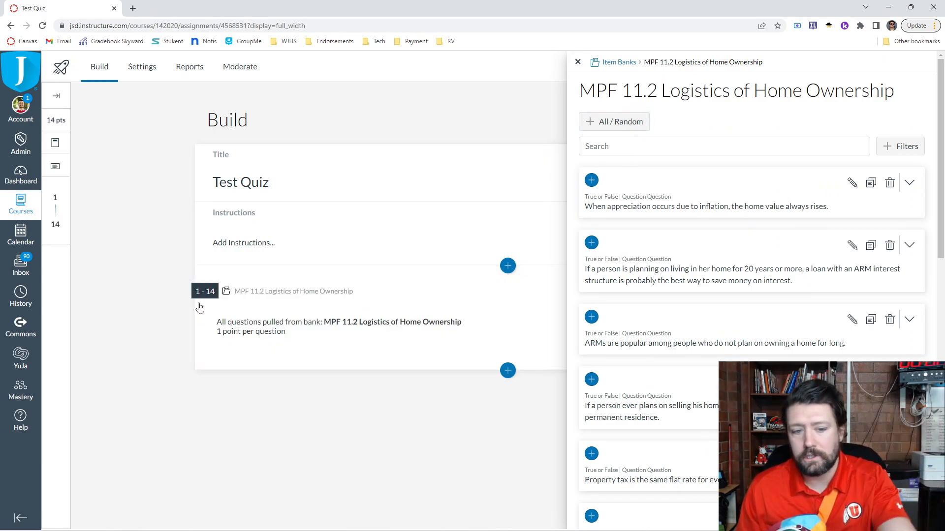
pyautogui.click(578, 63)
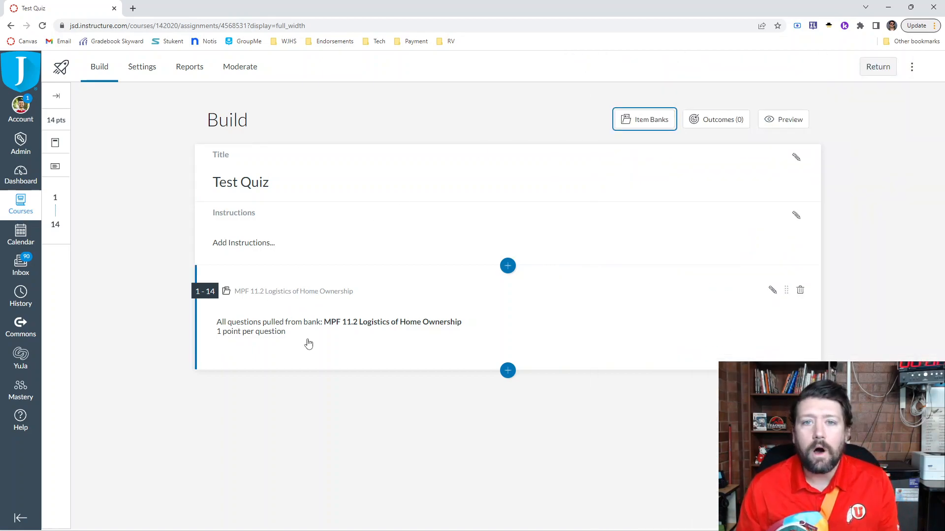
# - Set the quiz's MPF 11.2 Logistics of Home Ownership bank entry to randomly select 7 questions
pyautogui.click(772, 290)
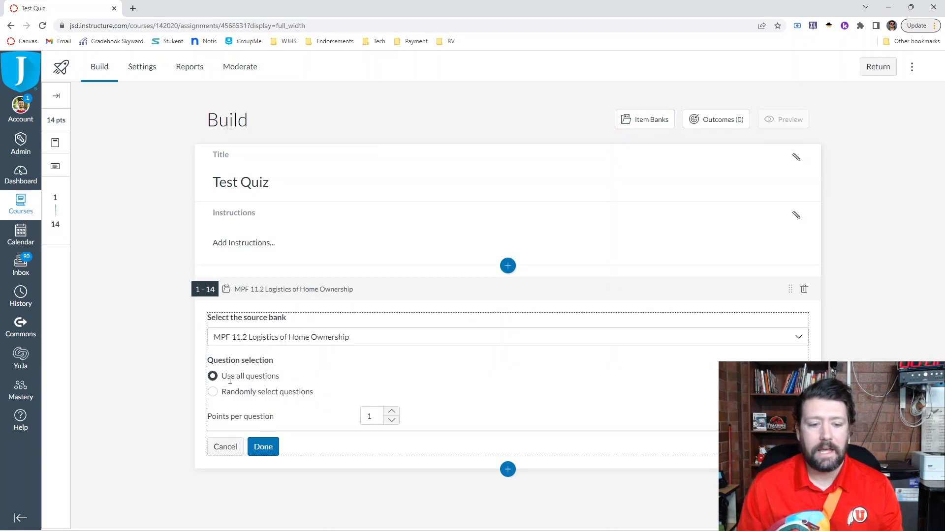
pyautogui.click(216, 392)
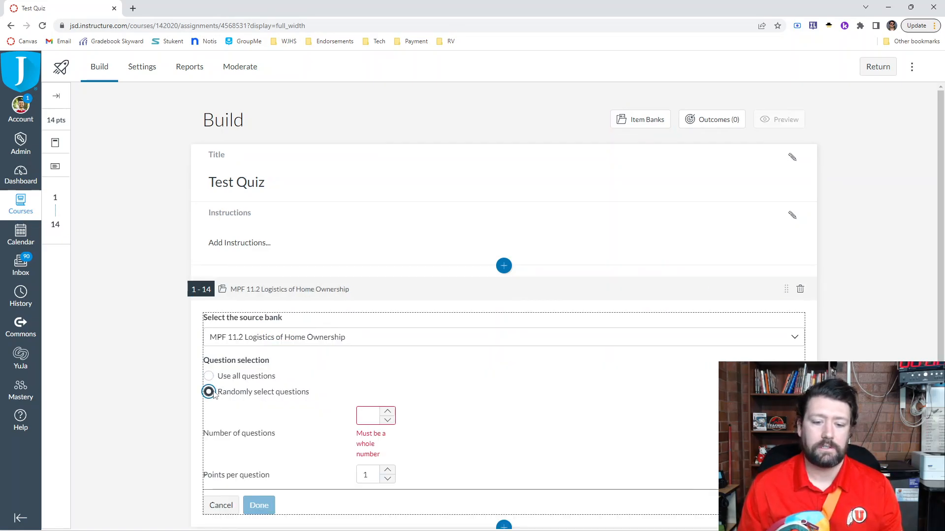
pyautogui.click(369, 418)
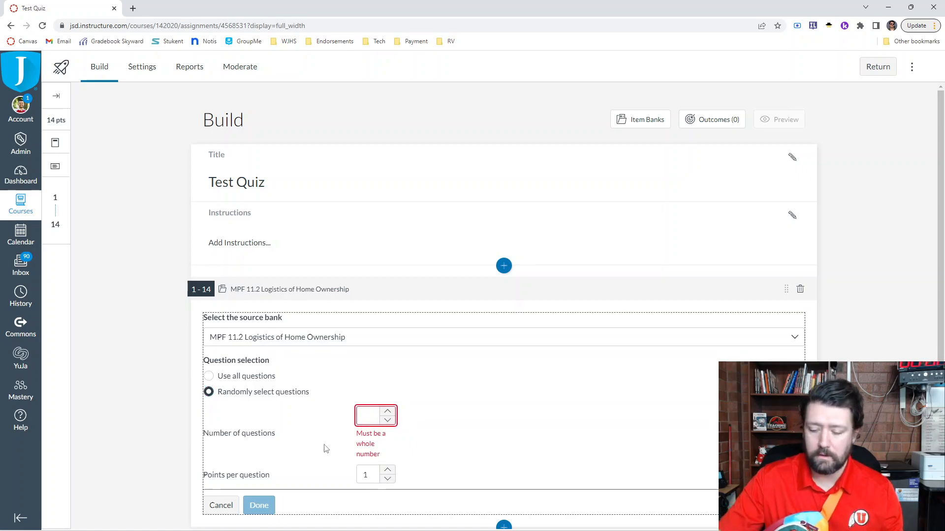
pyautogui.write('7')
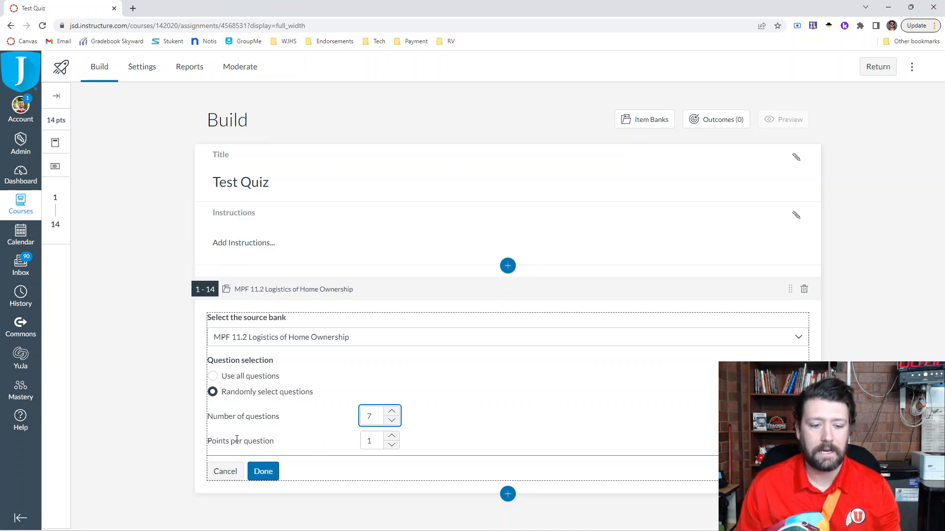
pyautogui.click(264, 470)
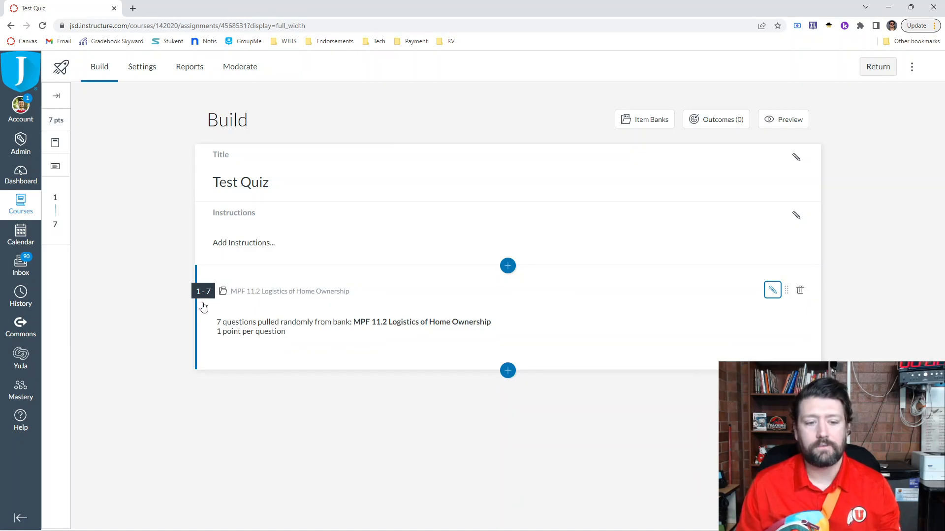